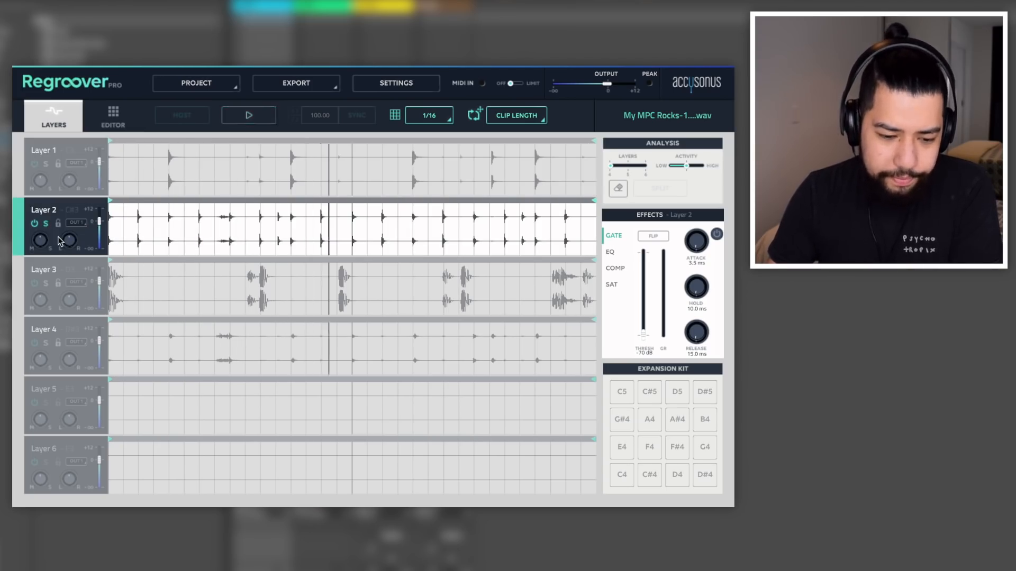
Solo and listen to Layer 3, Layer 4 and Layer 1 to hear what each separated layer contains.
click(47, 284)
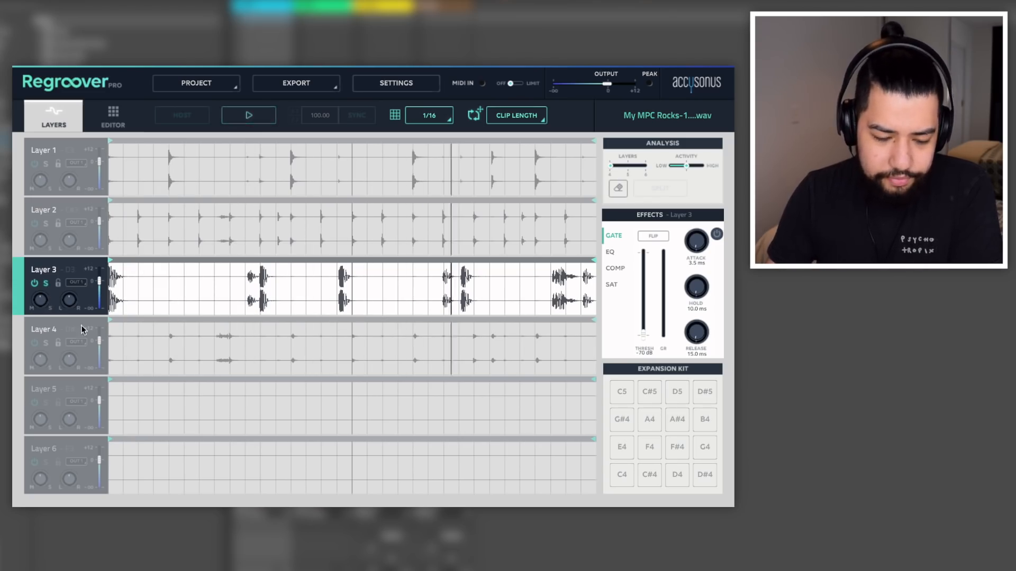
click(42, 345)
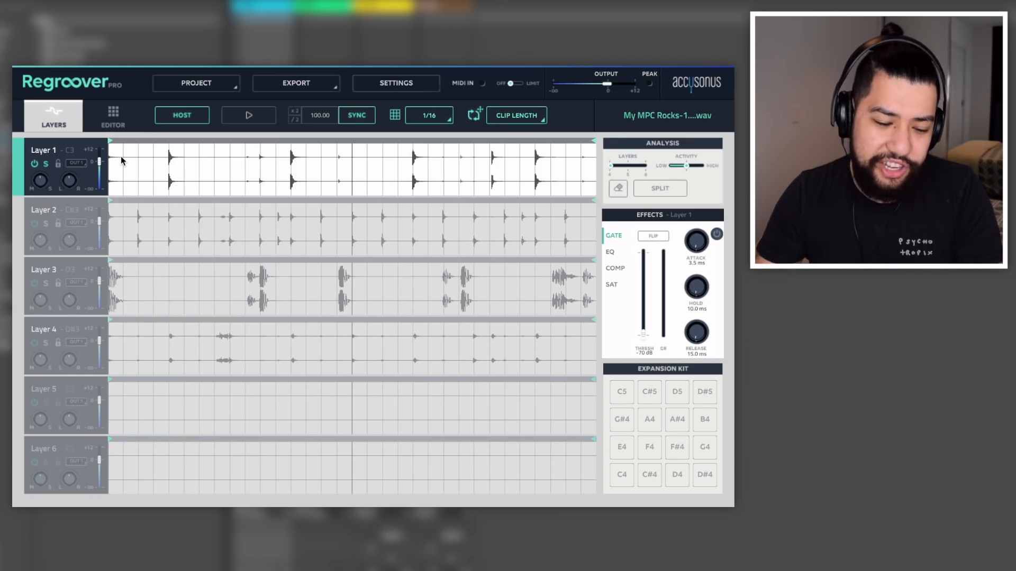
key(space)
key(space)
key(space)
key(space)
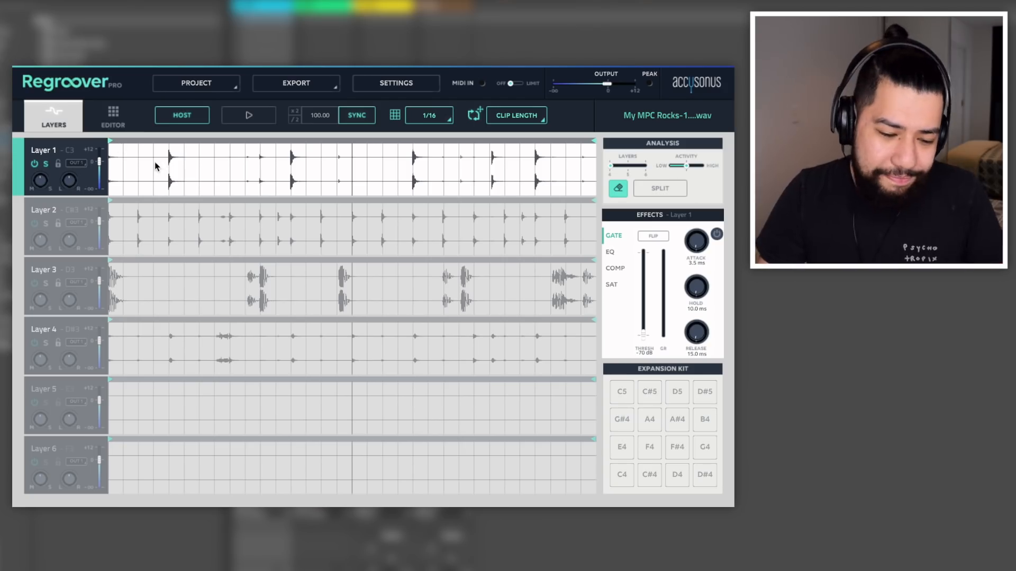
Mark the faint low-level hits along Layer 1 for re-analysis, including its first and last 1/16 grid cells.
click(115, 153)
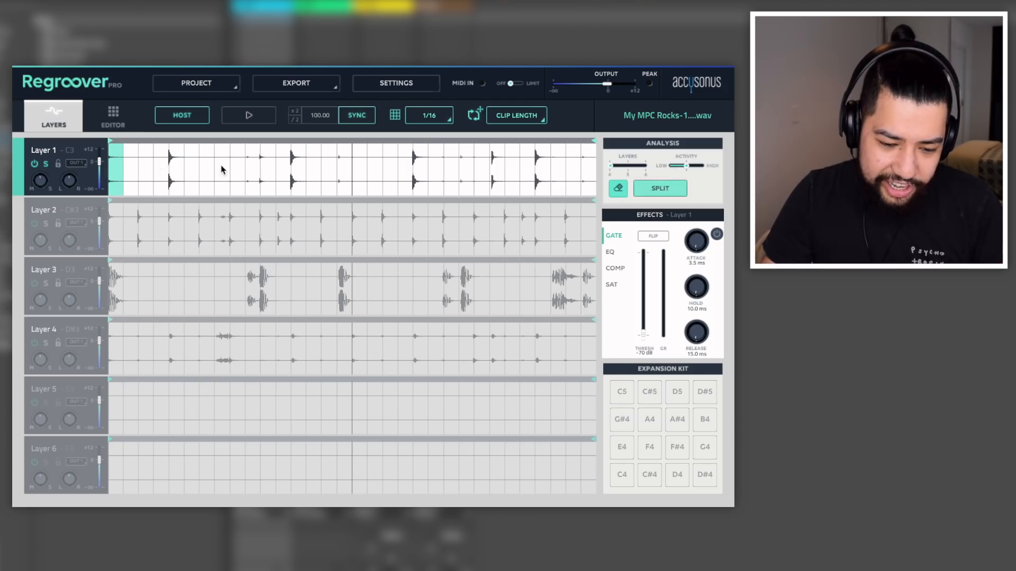
click(250, 154)
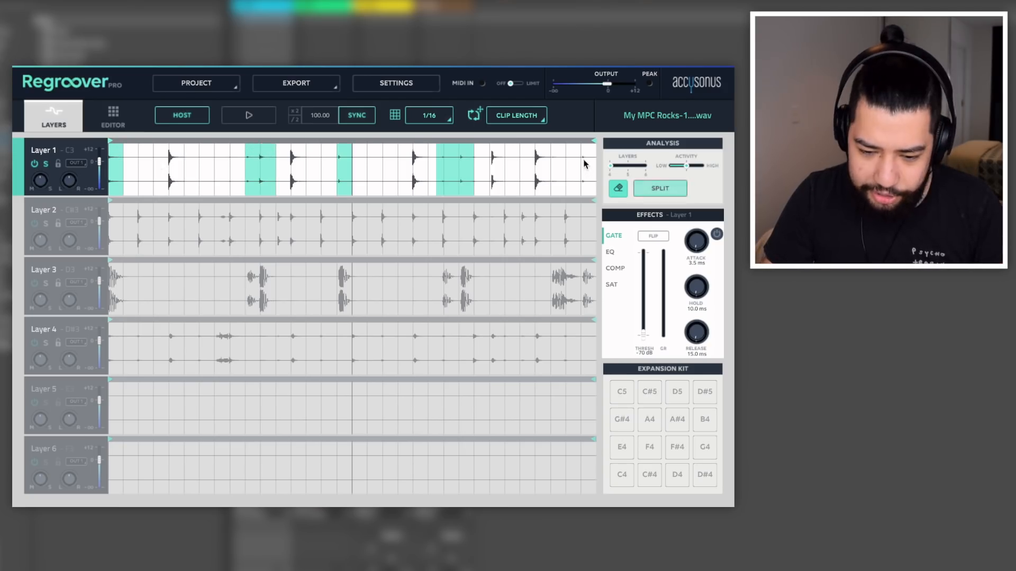
click(589, 155)
Lock Layers 2 and 4 and try to split the clip with the marked Layer 1 regions.
click(59, 234)
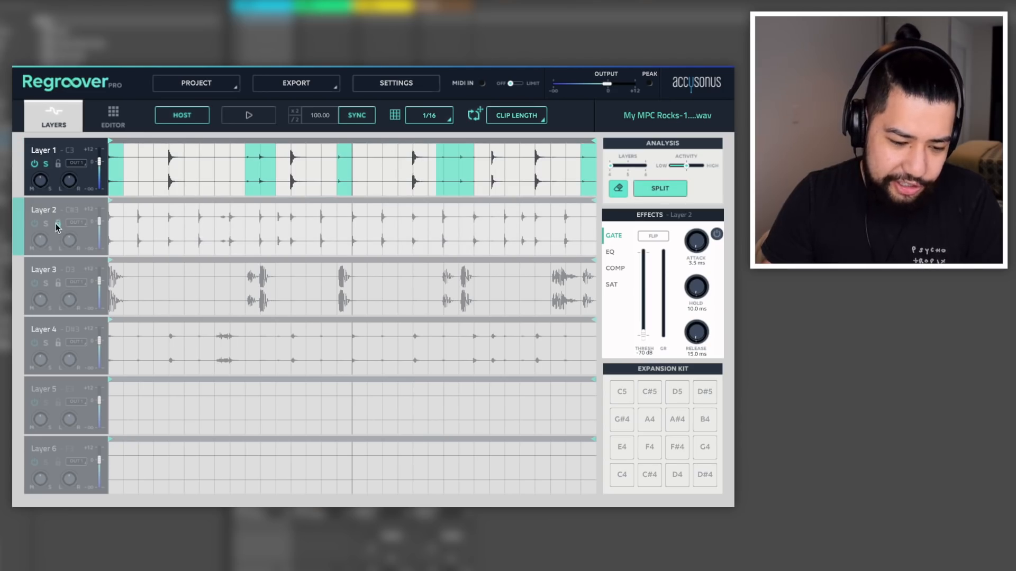
click(59, 346)
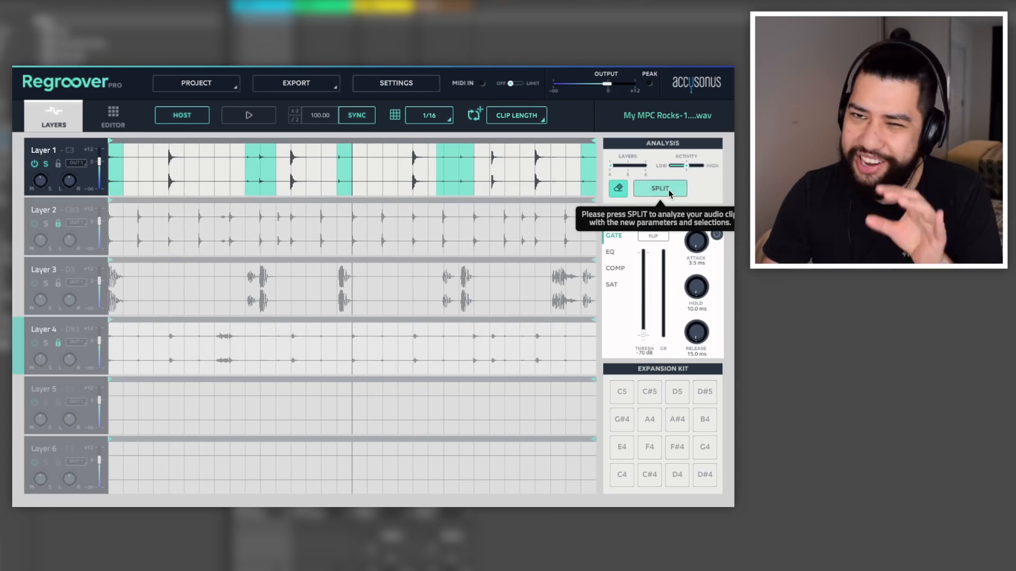
click(668, 190)
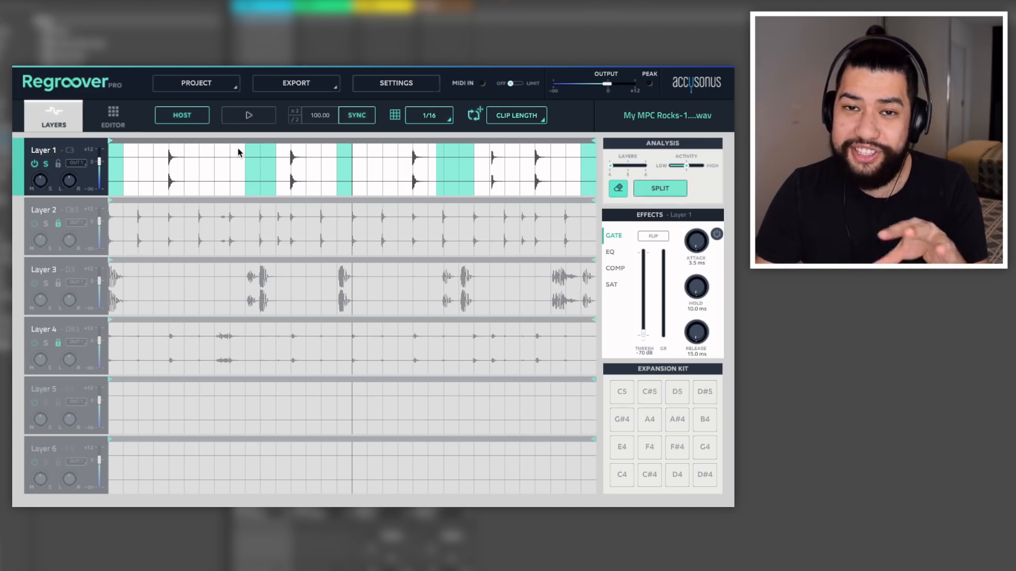
Solo Layer 3 and play it back to check its content.
click(45, 289)
key(space)
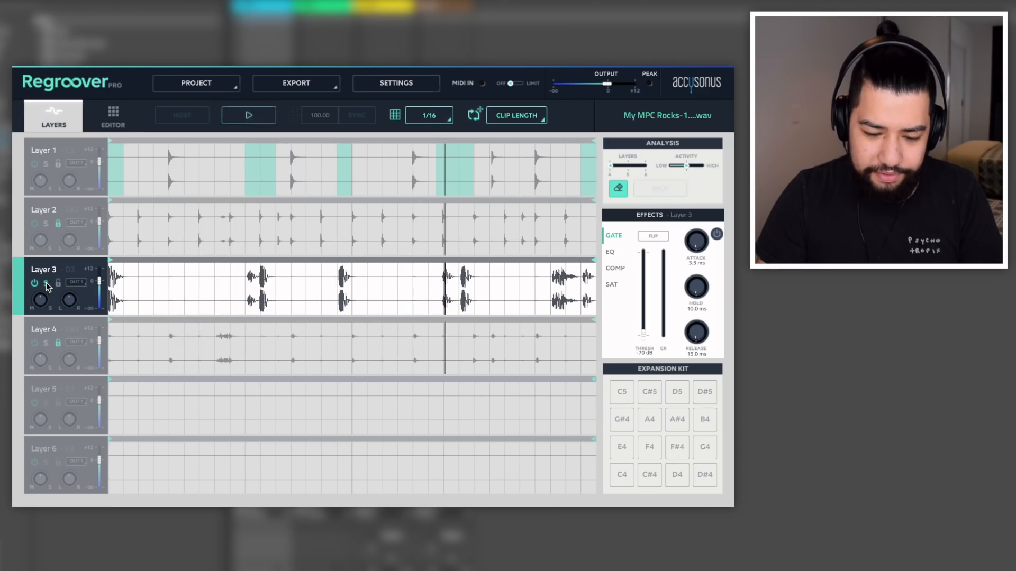
key(space)
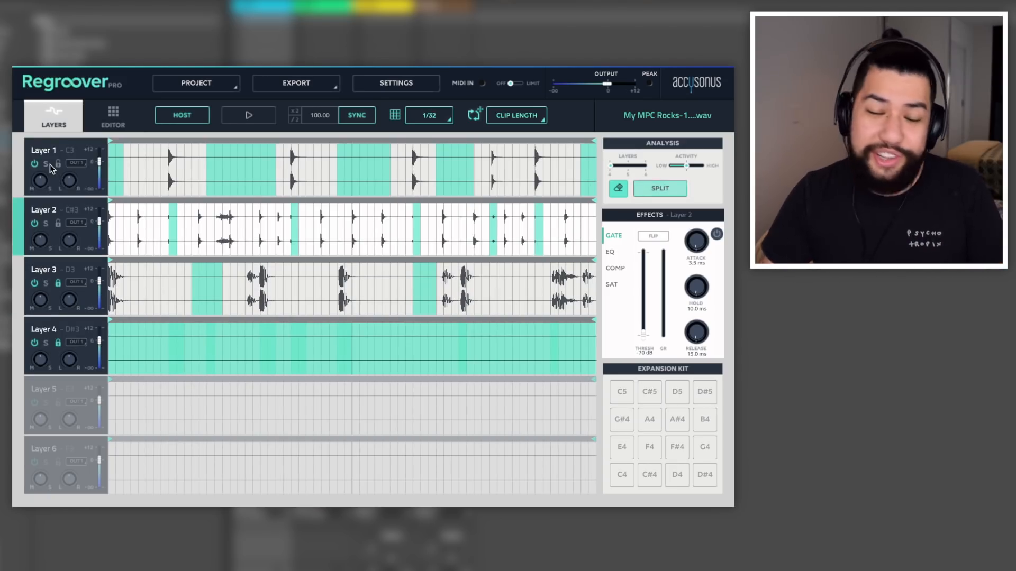
Solo Layers 1, 2 and 3 in turn and listen to how cleanly each one is separated.
click(50, 164)
key(space)
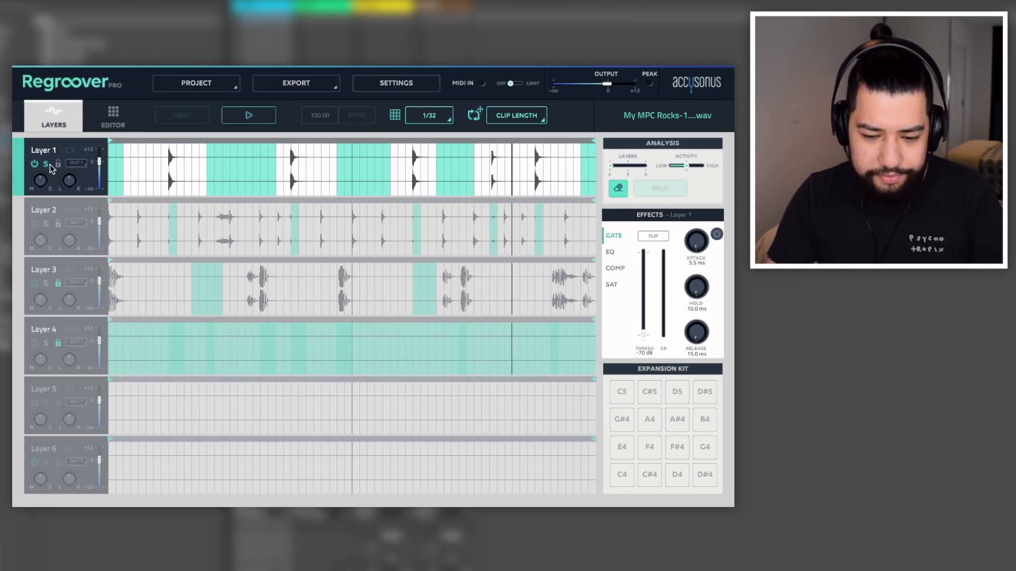
click(45, 224)
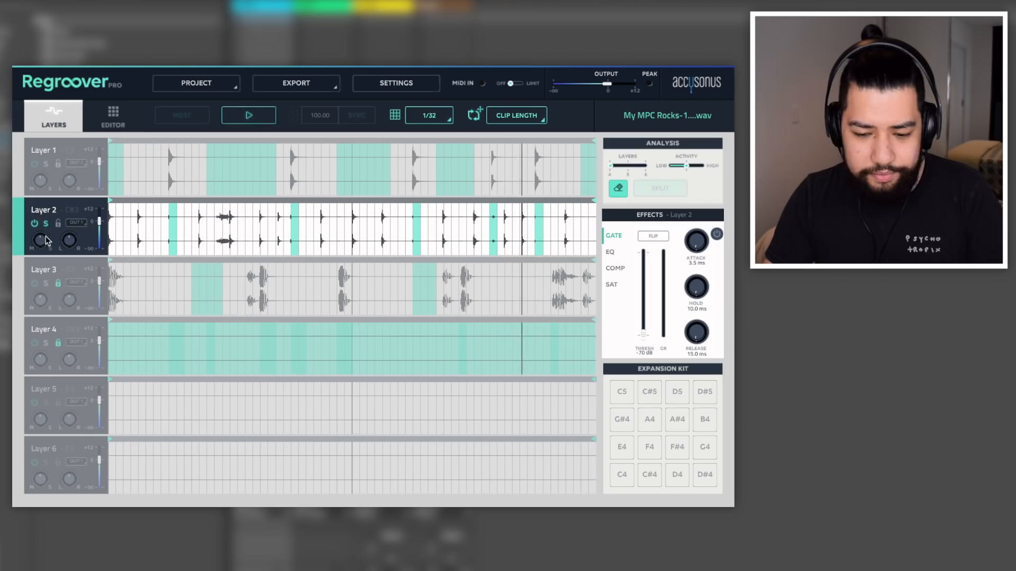
key(space)
click(46, 284)
key(space)
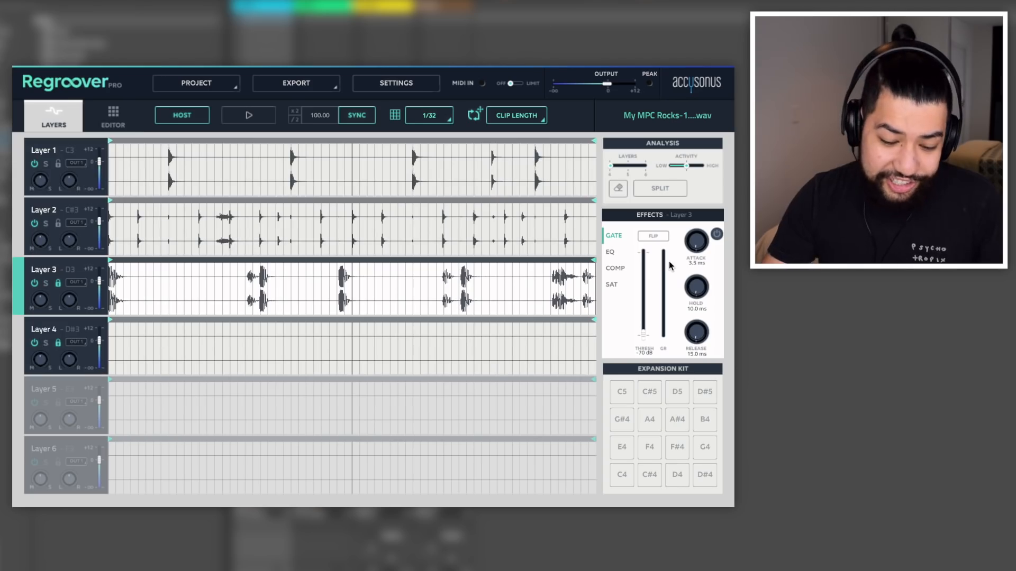
Shorten Layer 3's loop region to the first half of the clip and play the layers back together.
key(space)
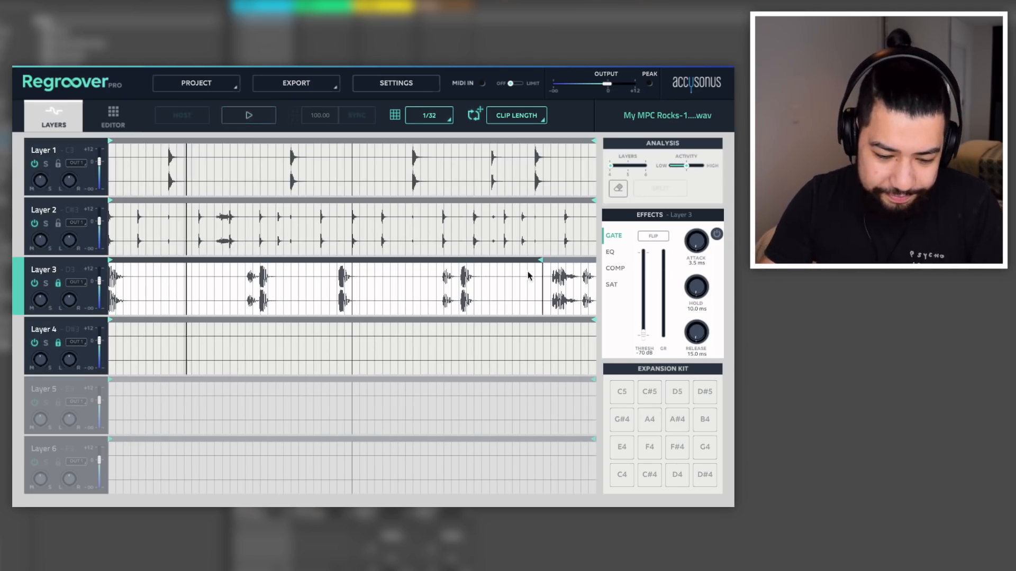
mouse_move(461, 274)
mouse_down()
mouse_move(118, 271)
mouse_move(390, 270)
mouse_move(354, 269)
mouse_up()
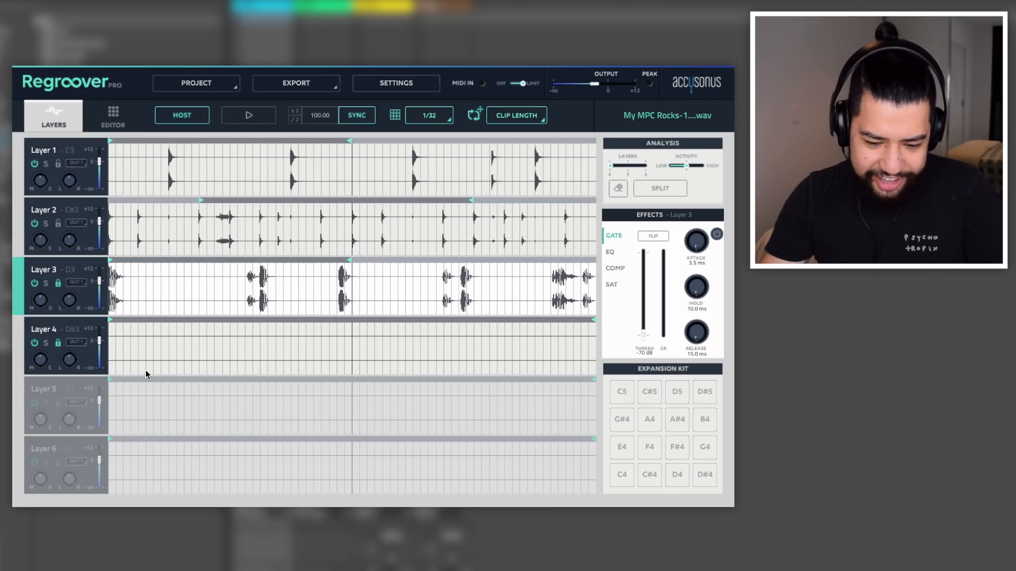
key(space)
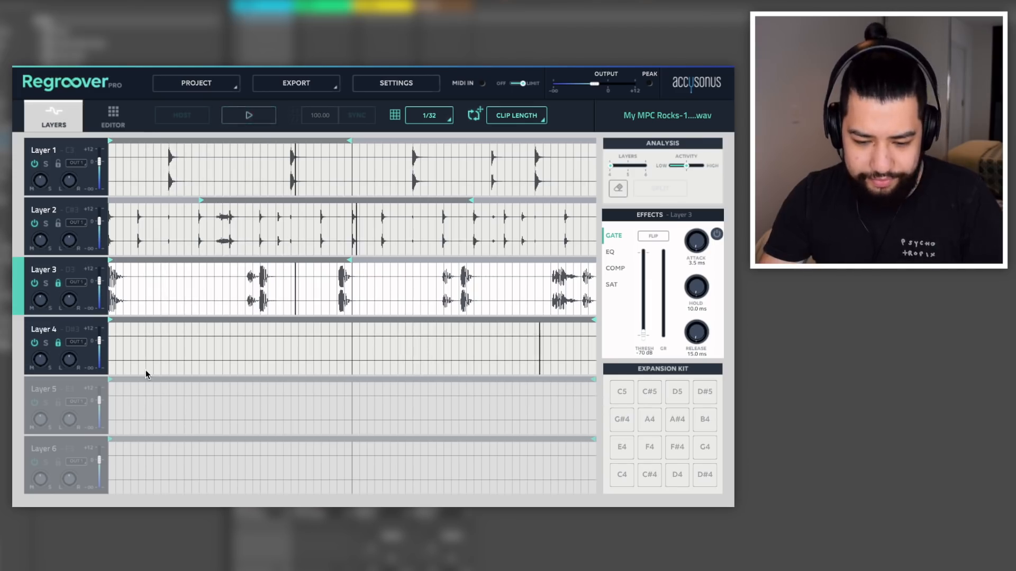
key(space)
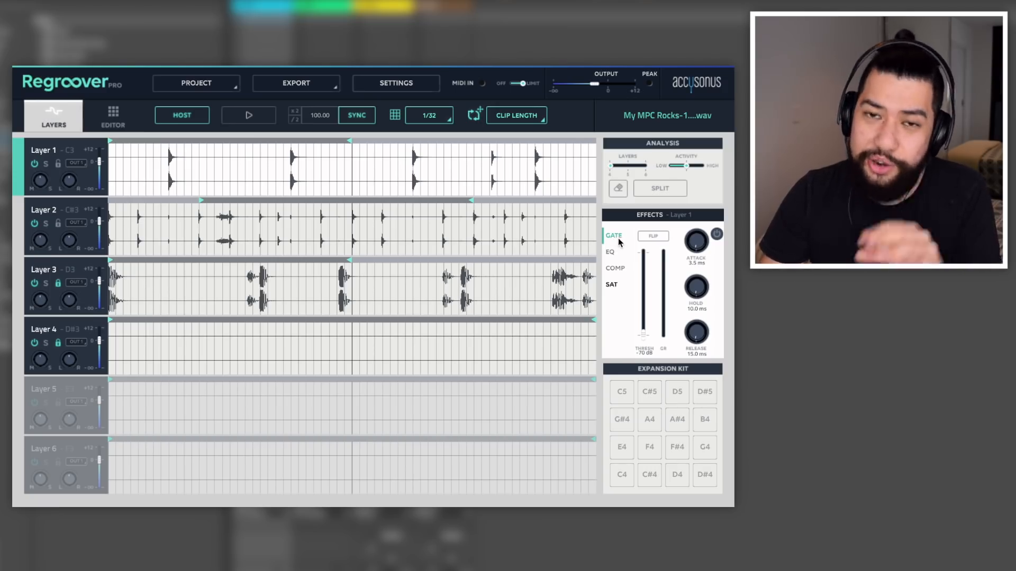
Set Layer 1's compressor to ratio 2.8:1, threshold -21 dB and attack 24 ms, and Layer 2's saturation to -16% transients and 54 dB drive.
click(614, 269)
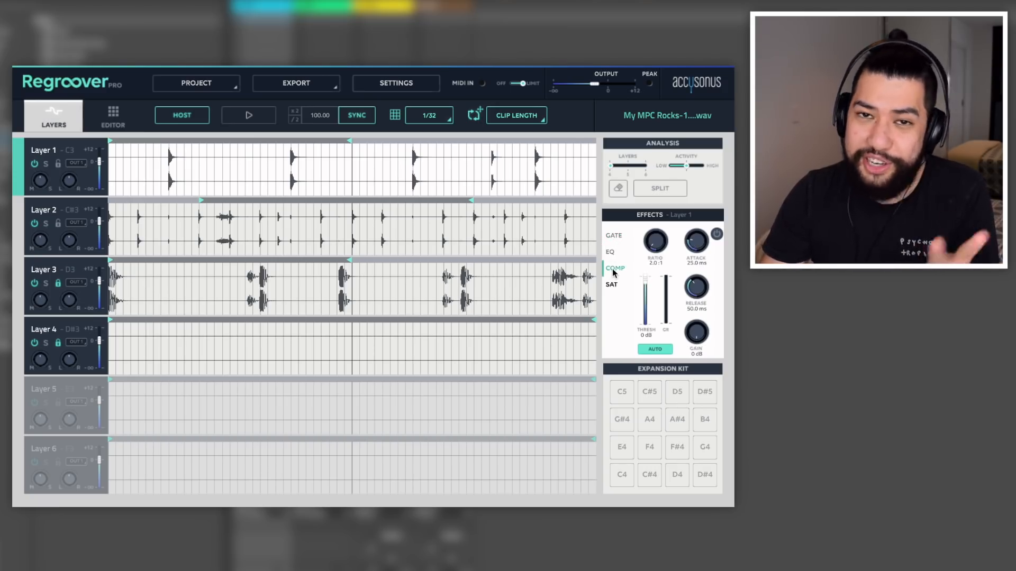
click(612, 284)
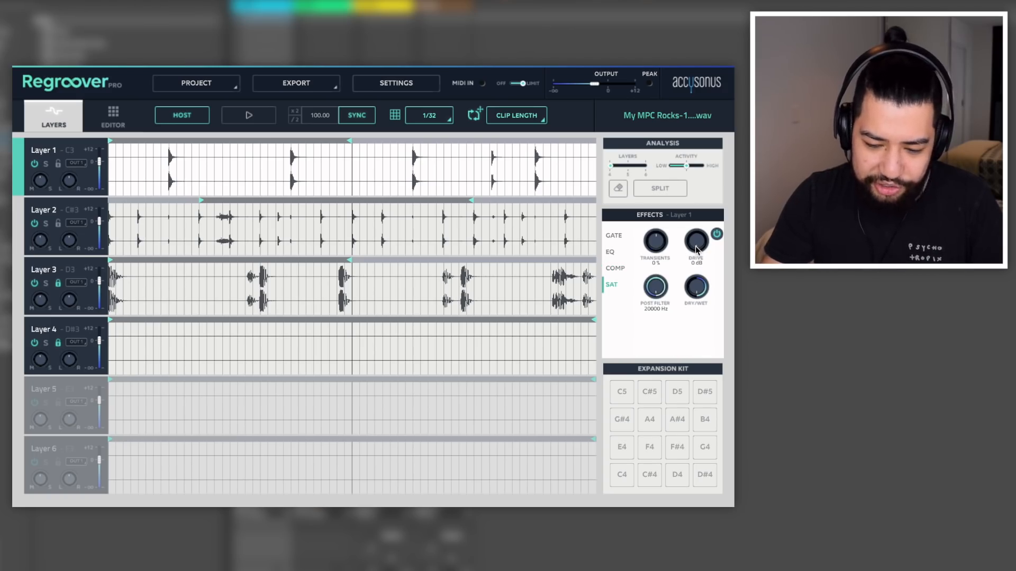
click(613, 268)
key(space)
key(space)
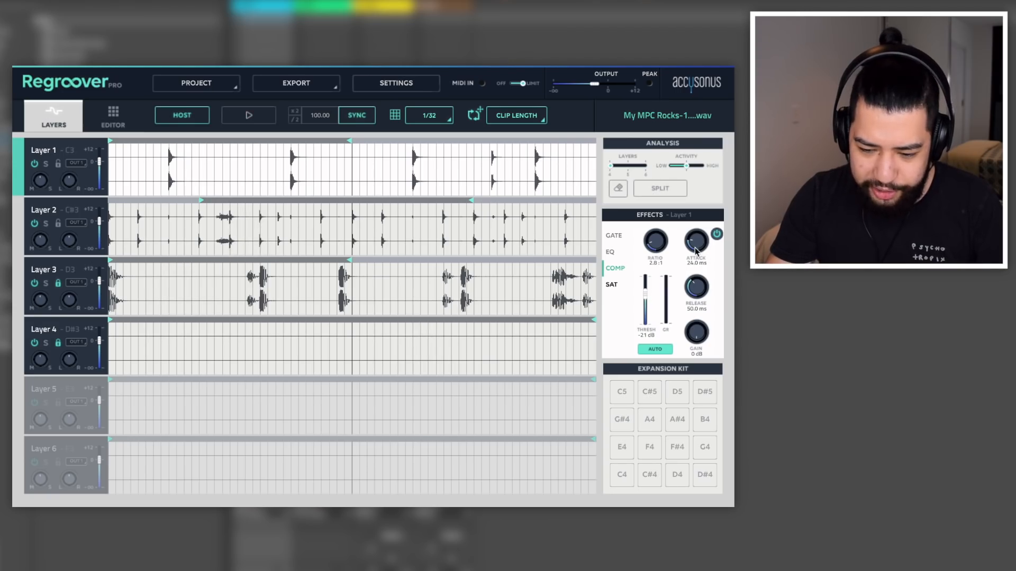
key(space)
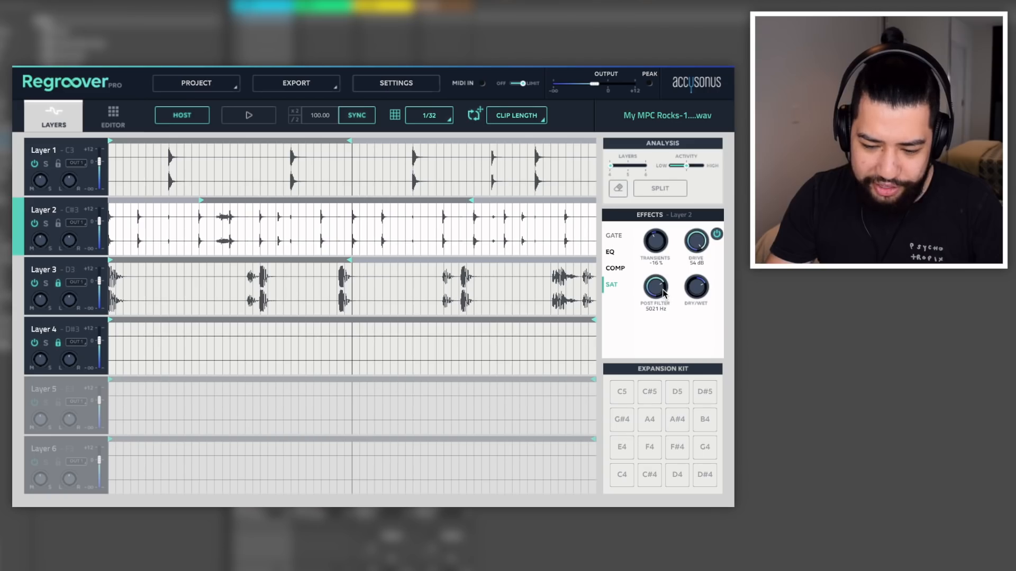
key(space)
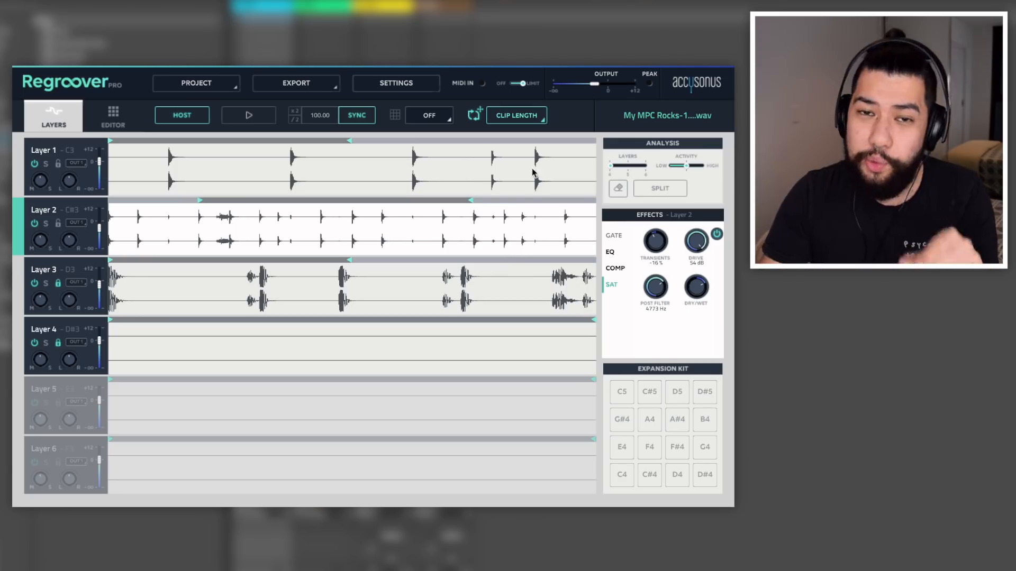
Select the first strong hit on Layer 1 on a 1/16 grid, assign it to expansion kit pad D4 and audition it.
click(170, 157)
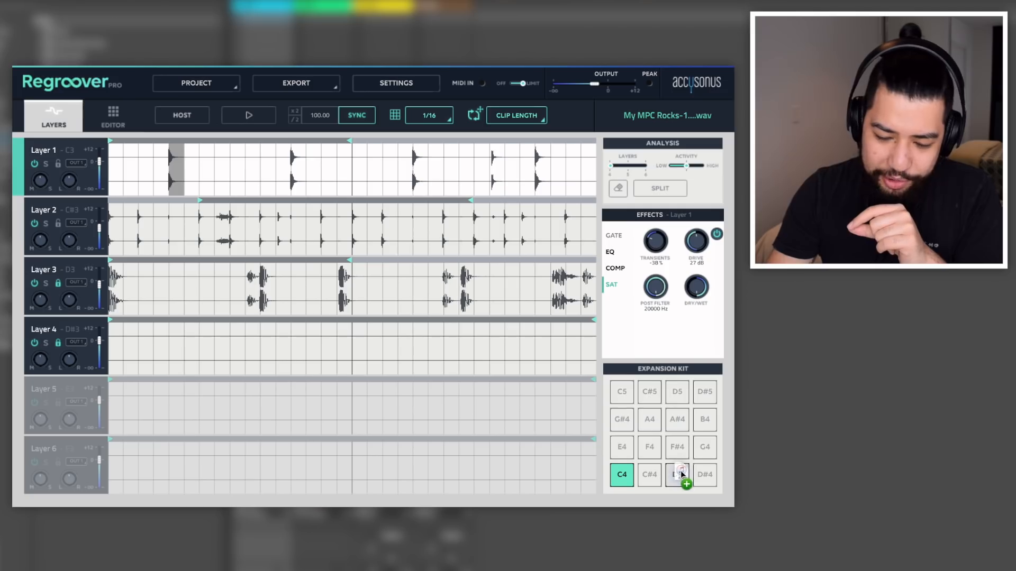
drag(680, 471, 688, 472)
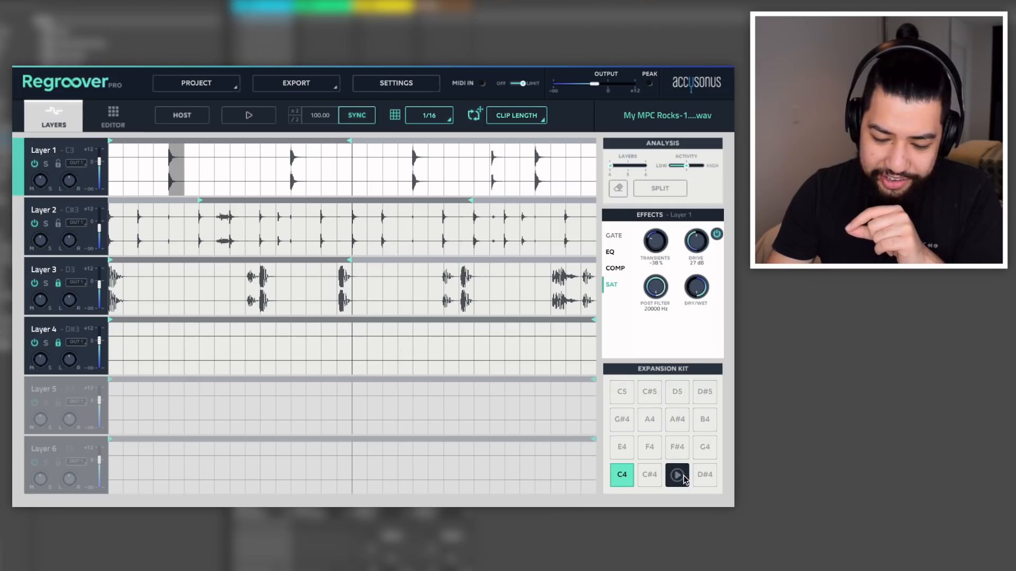
click(679, 478)
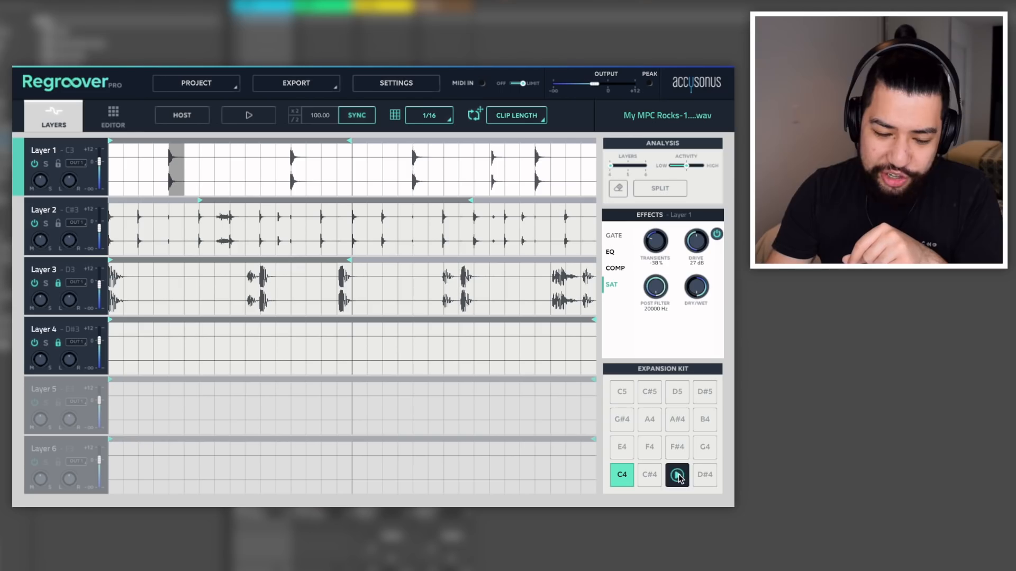
Select the first two 1/16 grid cells of Layer 3 and assign that region to expansion kit pad C4.
click(122, 272)
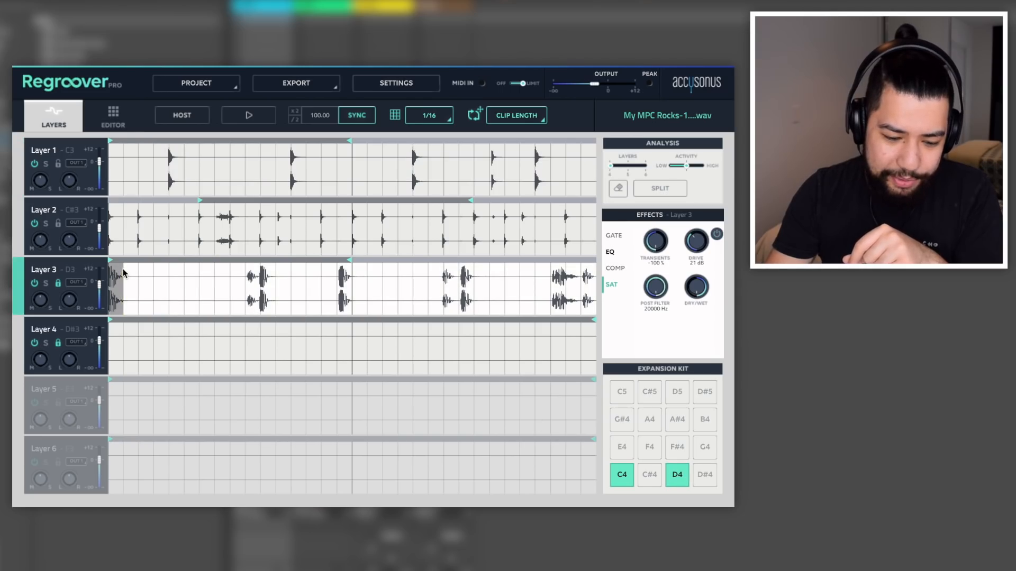
drag(122, 270, 167, 329)
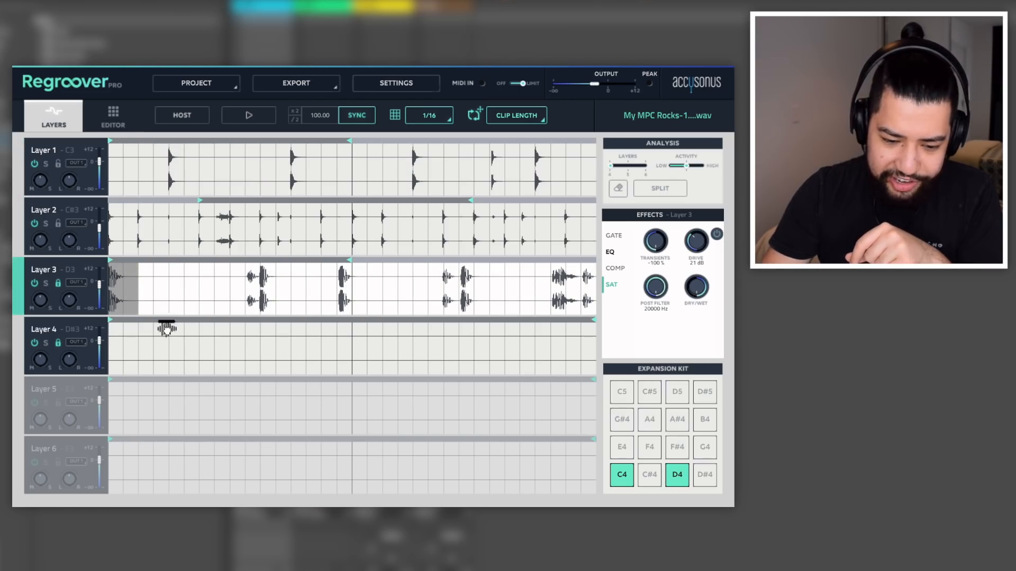
drag(620, 476, 622, 475)
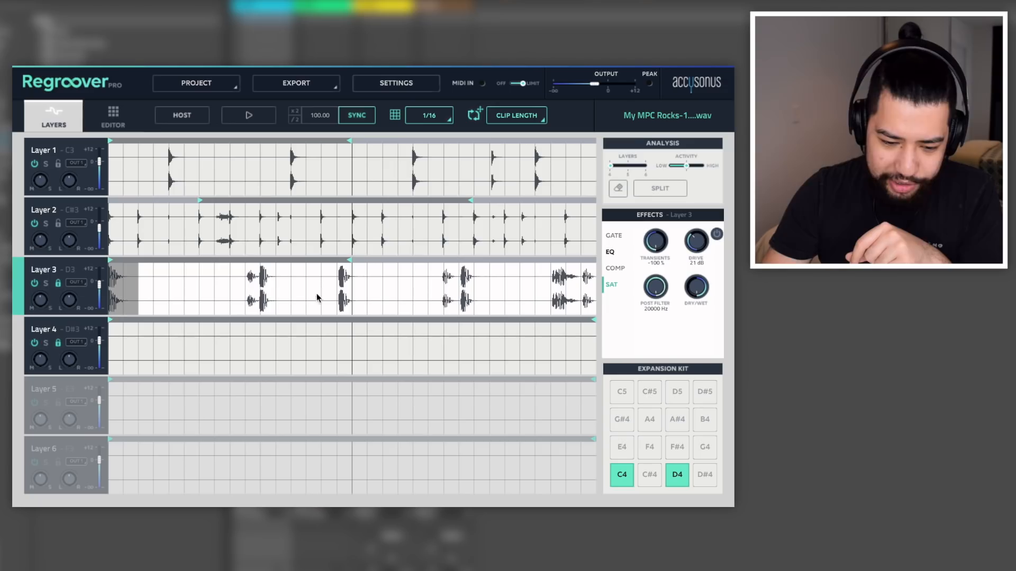
Assign an early hit from Layer 2 to pad F#4, and open the D4 pad in the pad editor.
click(143, 219)
click(113, 113)
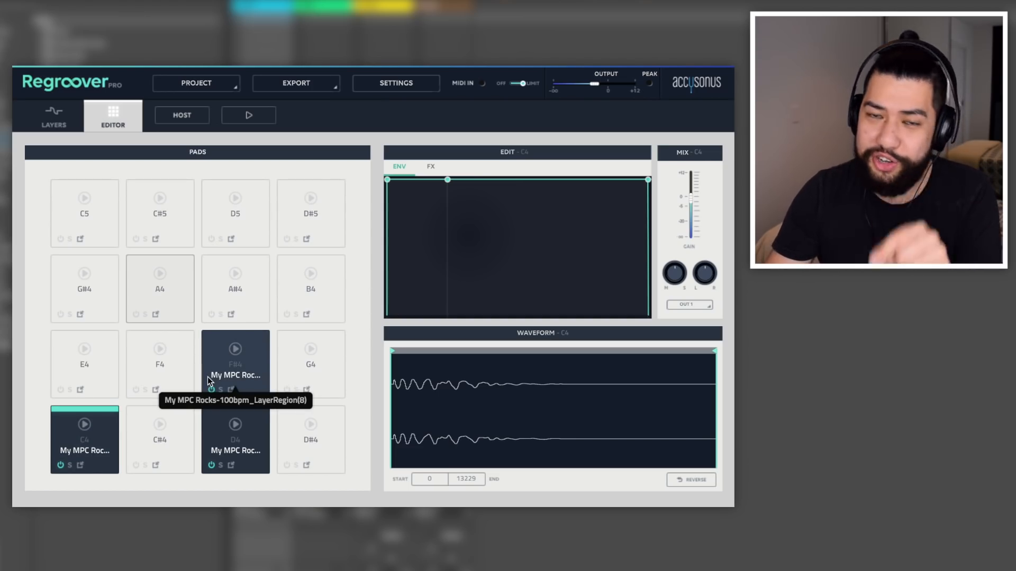
click(254, 438)
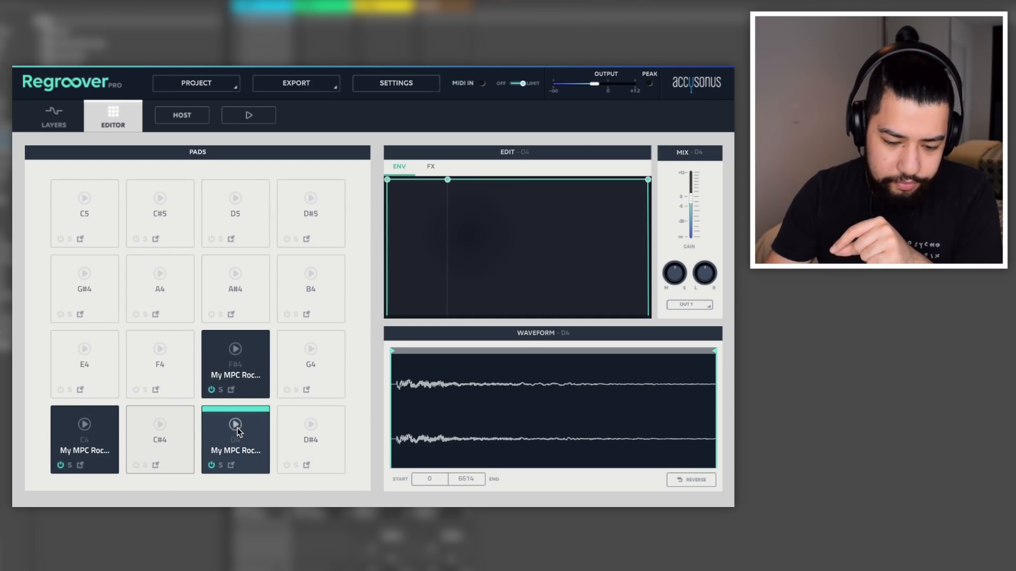